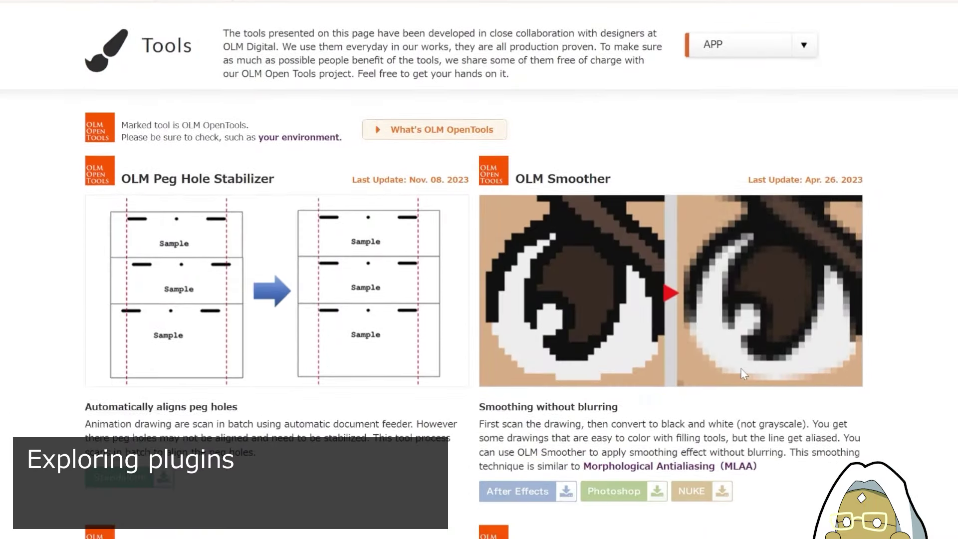
- Scroll the OLM Tools page down to the OLM Smoother and OLM Directional Blur entries
scroll(741, 369, down, 3)
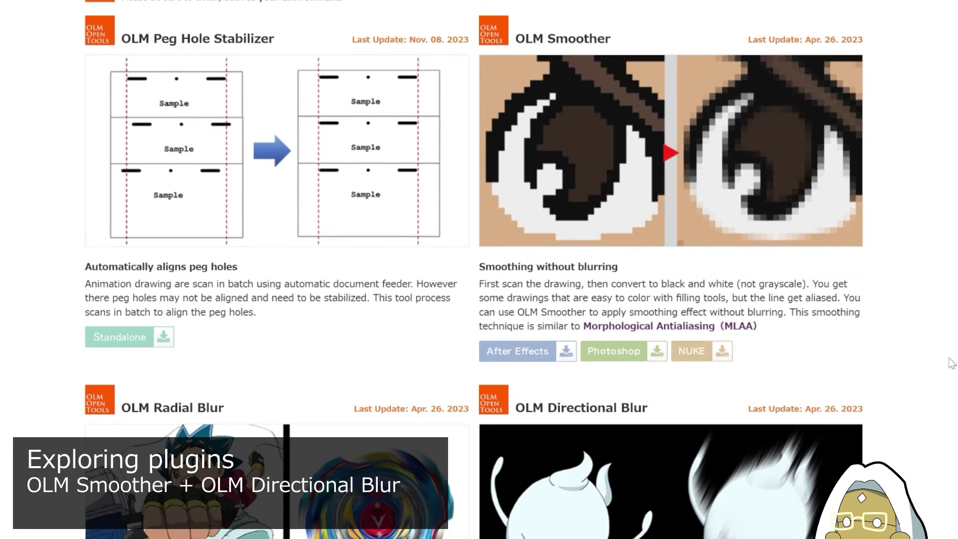
scroll(951, 363, down, 4)
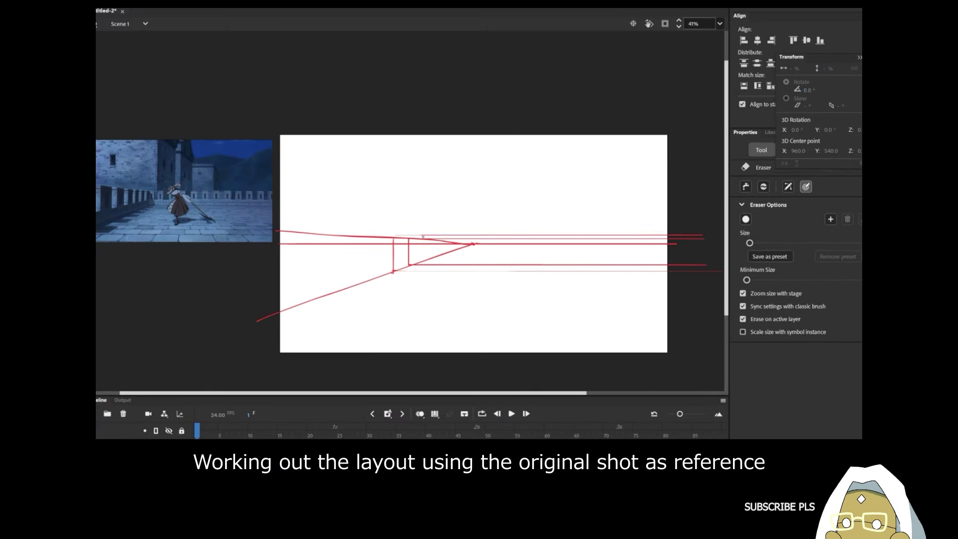
- Trim the vertical guide, then draw three vanishing-point perspective lines and a horizontal floor line
key(e)
drag(382, 238, 379, 274)
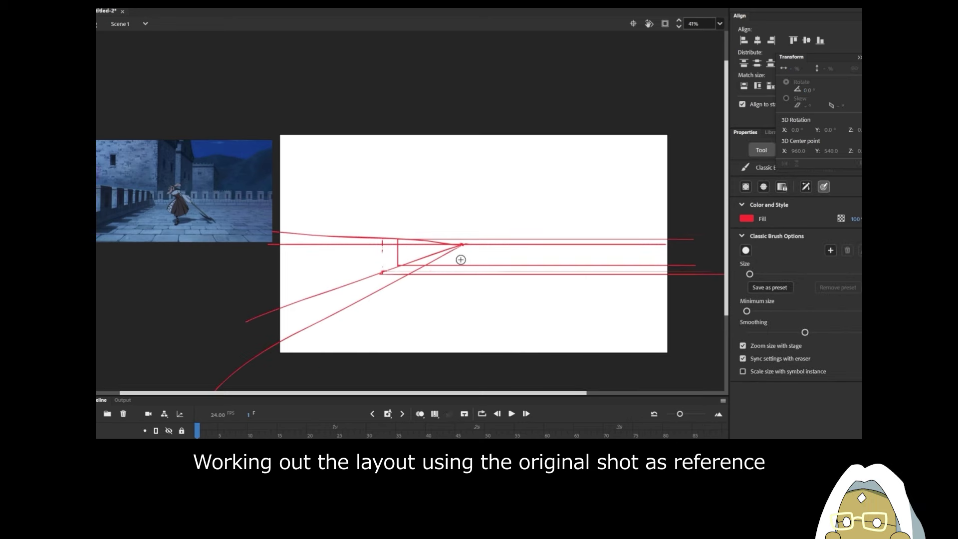
drag(462, 245, 481, 361)
drag(462, 245, 541, 363)
drag(462, 244, 634, 370)
drag(260, 316, 720, 314)
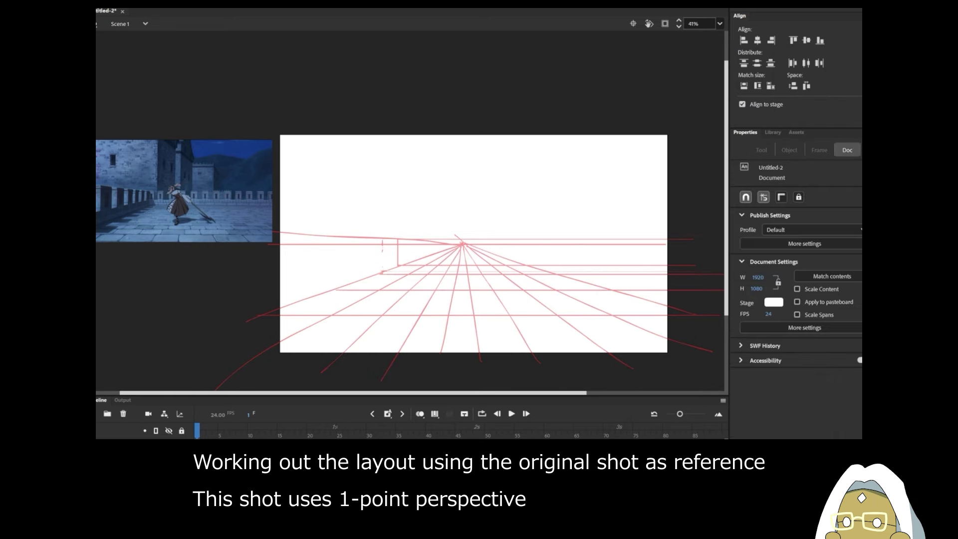
scroll(428, 221, up, 2)
key(b)
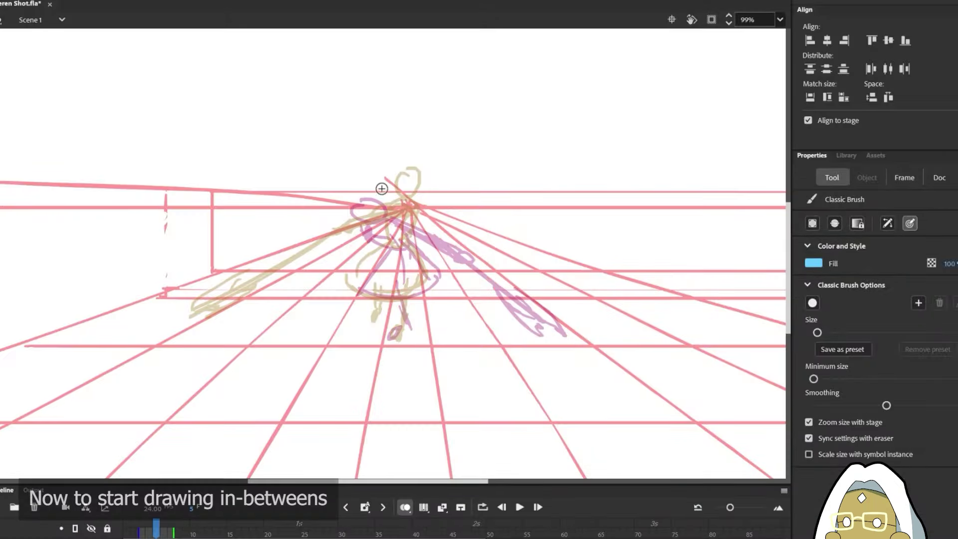
- Sketch the character's head loop on the current frame and the previous in-between frame
drag(399, 195, 404, 181)
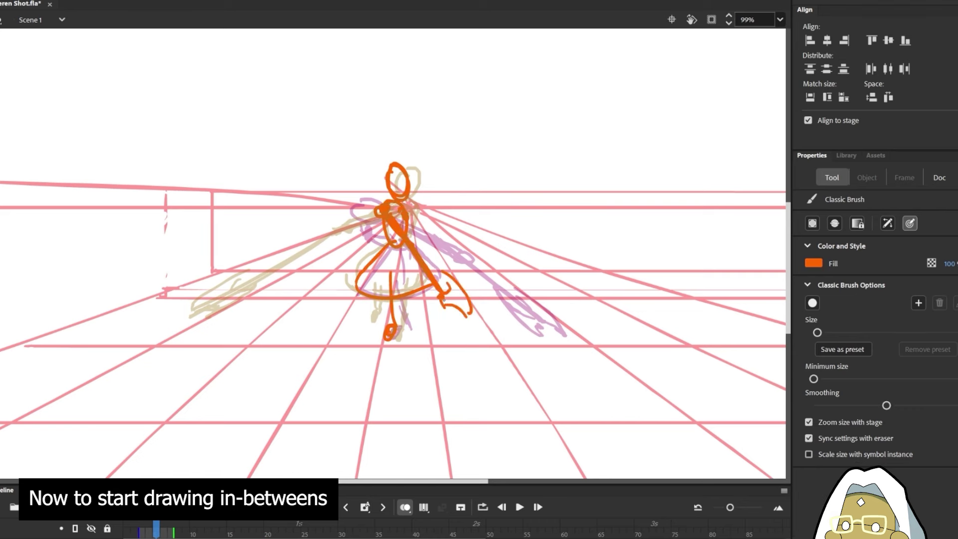
key(comma)
key(comma)
drag(370, 197, 371, 210)
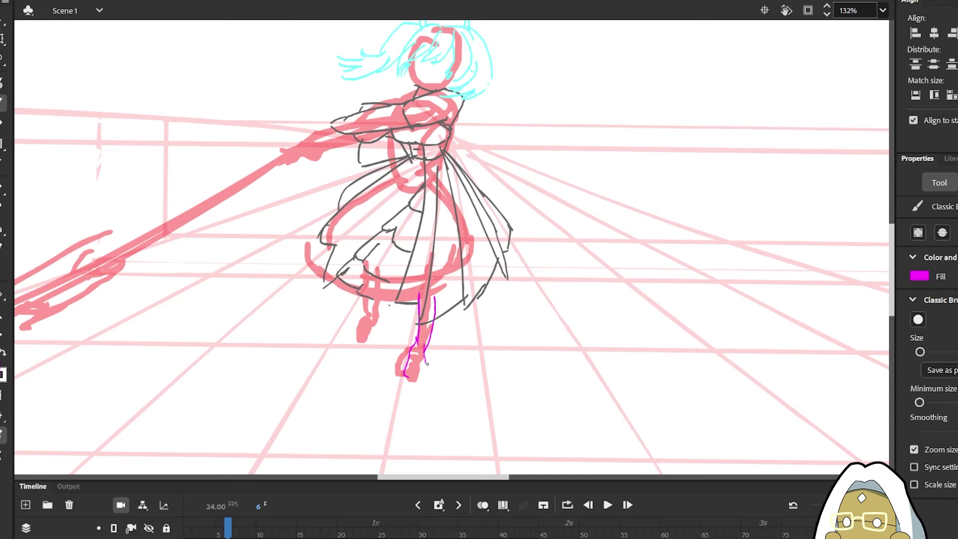
key(b)
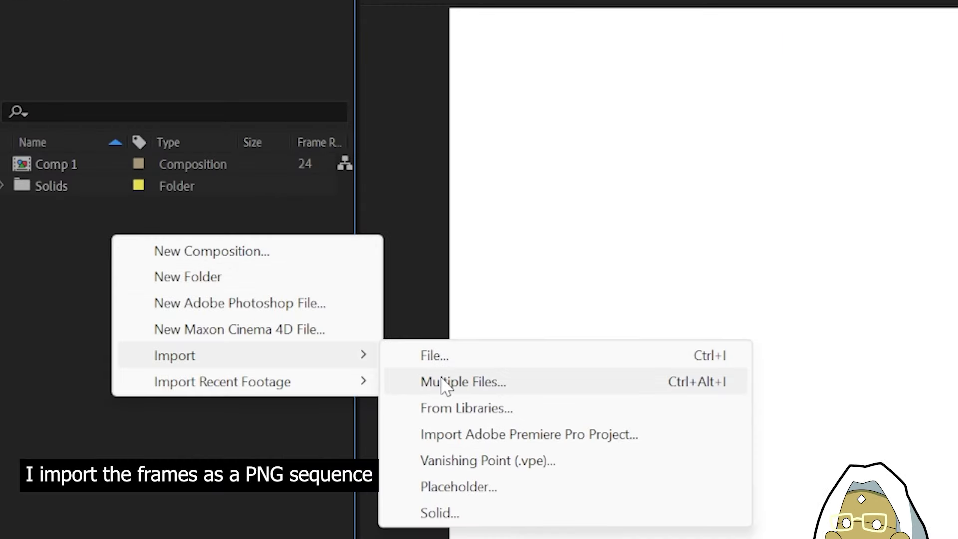
- Import the lineart frames from Frieren Shot folder 'a' as a PNG sequence
click(446, 384)
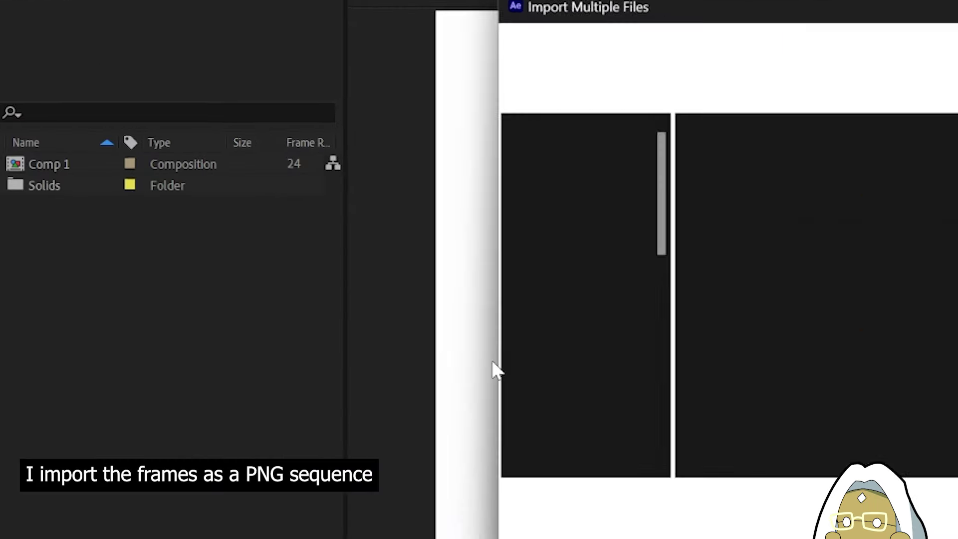
click(370, 43)
double_click(394, 144)
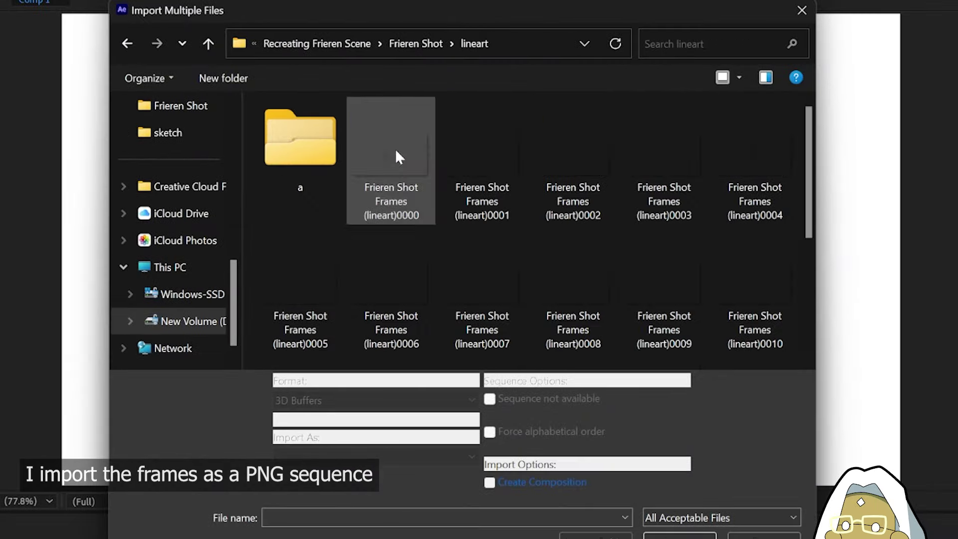
double_click(300, 139)
click(299, 150)
click(490, 397)
click(677, 527)
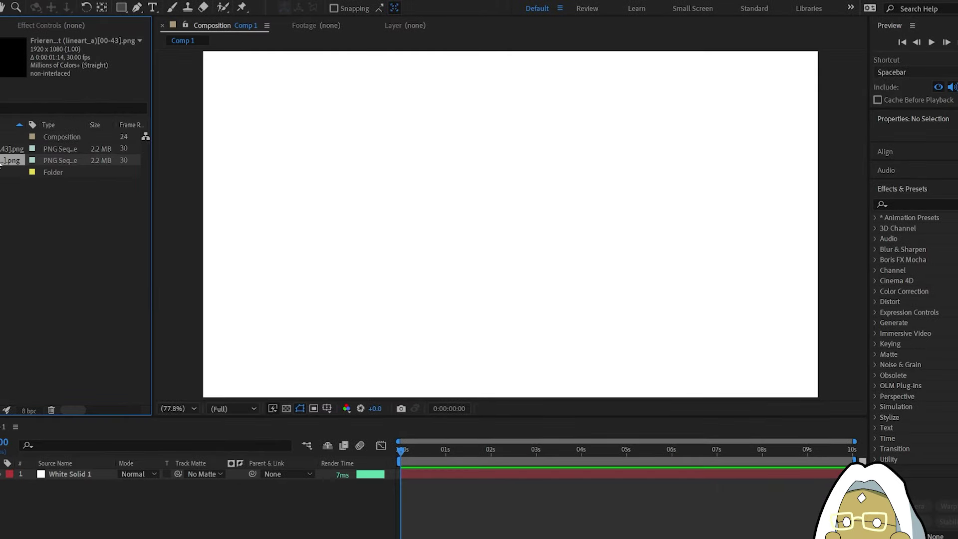
- Interpret the imported footage at 24 fps
right_click(2, 162)
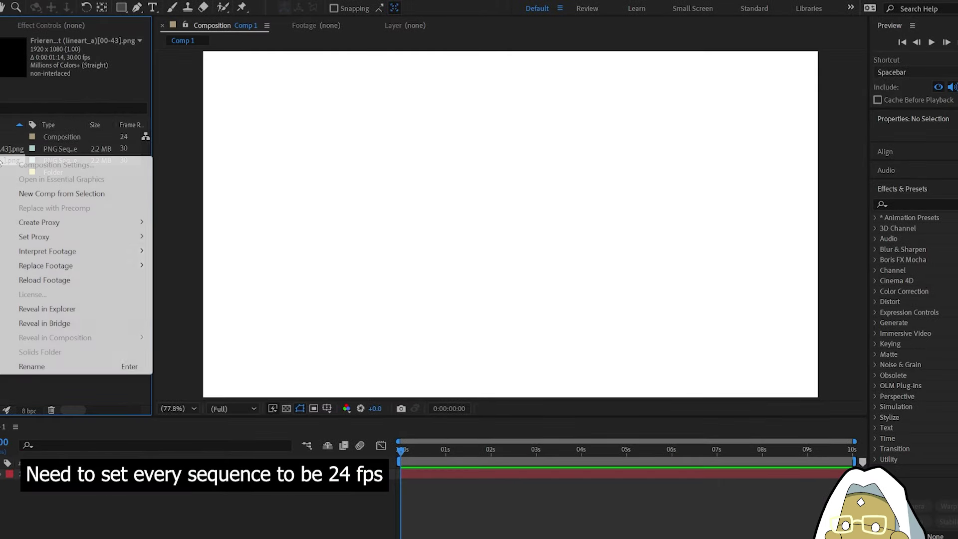
click(182, 250)
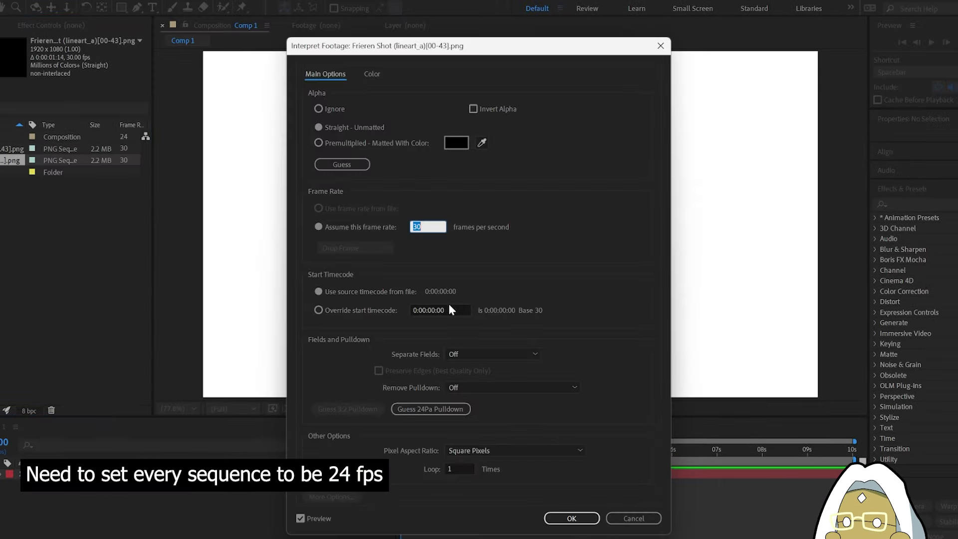
click(572, 518)
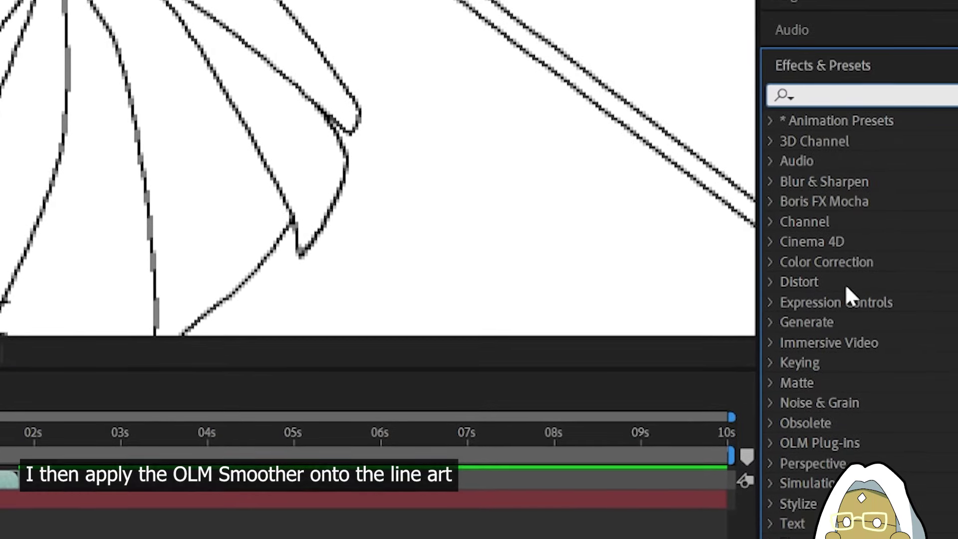
- Apply OLM Smoother from the OLM Plug-ins category to the line-art layer
click(764, 440)
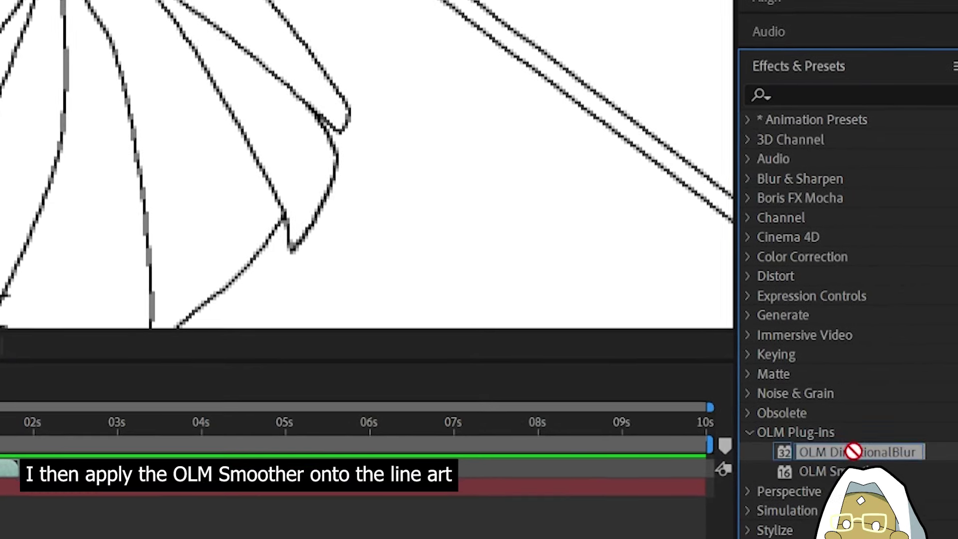
drag(824, 359, 645, 297)
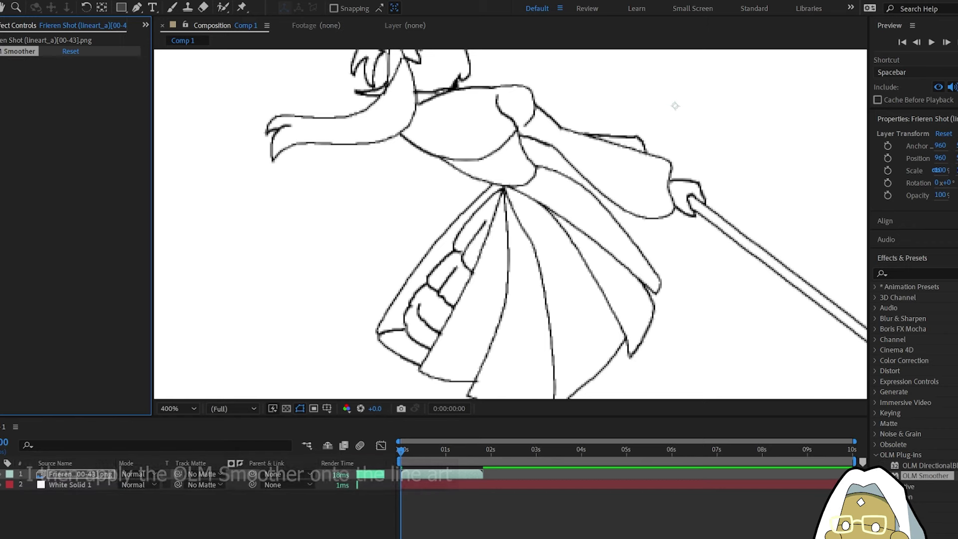
scroll(675, 106, down, 4)
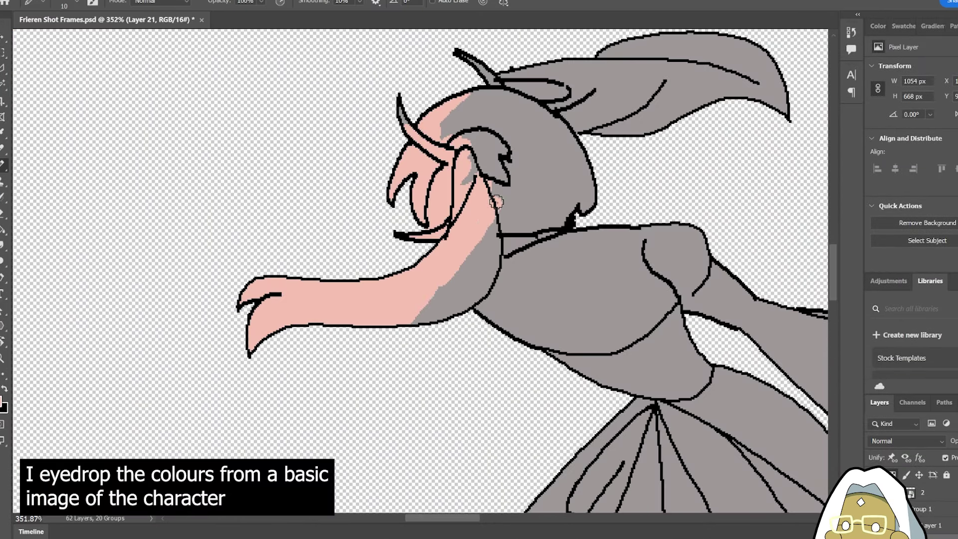
- Paint the hair and ear pink, the hand skin-coloured, and the shirt pale lavender
drag(516, 225, 549, 150)
scroll(542, 202, down, 1)
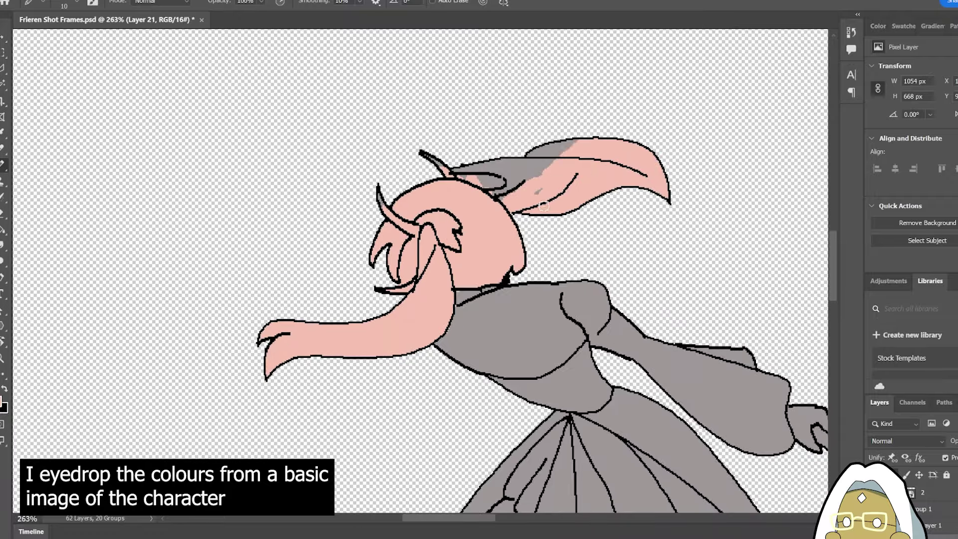
drag(544, 206, 564, 150)
scroll(461, 271, up, 3)
scroll(523, 260, down, 3)
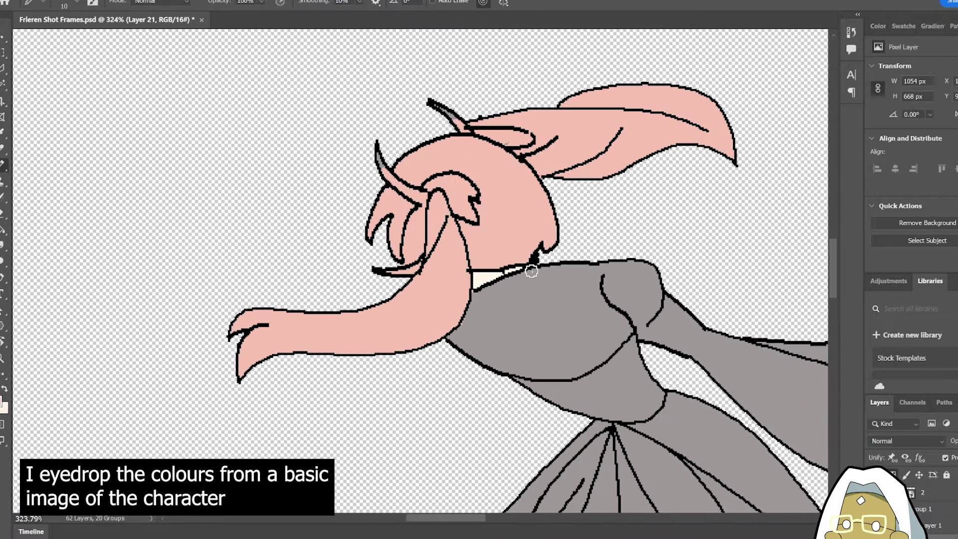
scroll(475, 199, up, 3)
drag(475, 205, 499, 225)
scroll(489, 240, down, 4)
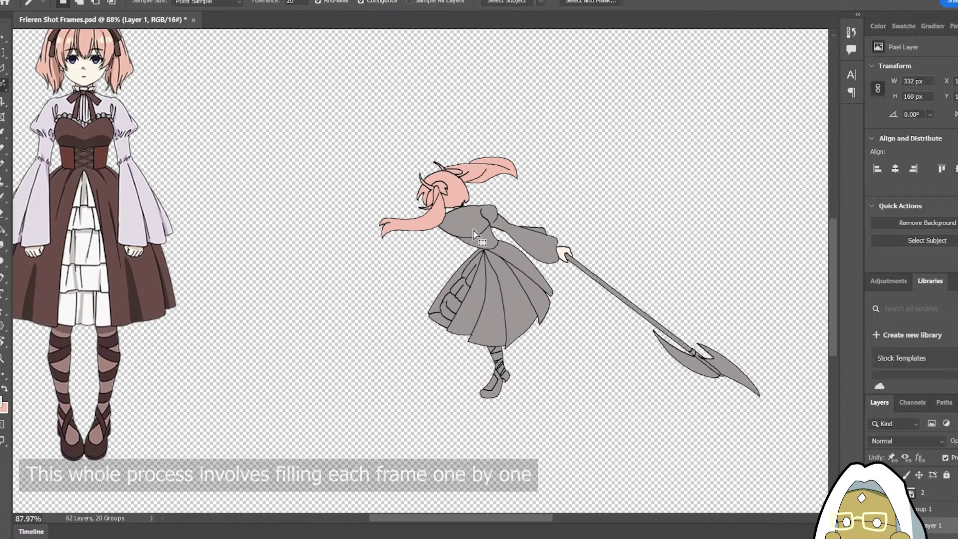
click(479, 224)
scroll(499, 235, up, 3)
scroll(264, 278, down, 3)
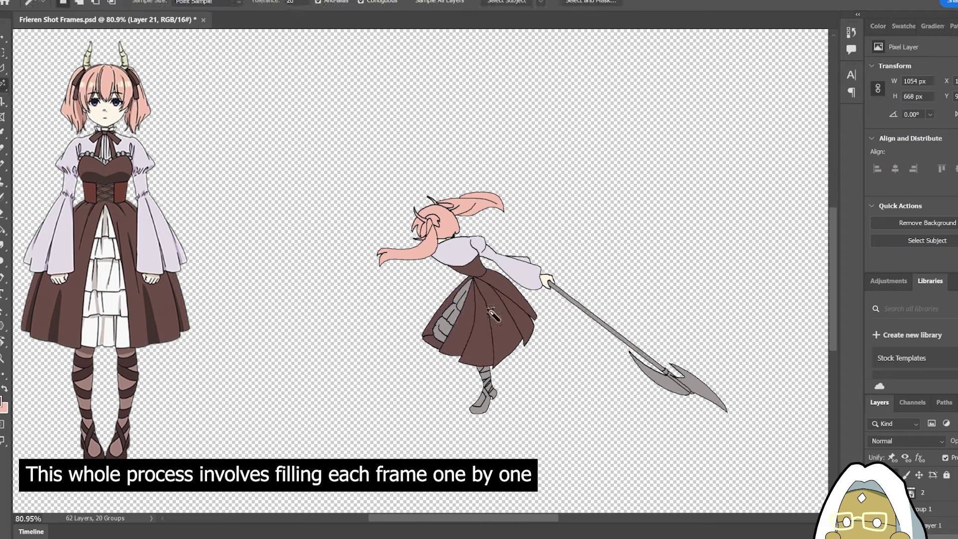
- Zoom in and paint the shoes brown and the leg wraps a darker colour
key(z)
scroll(539, 300, up, 3)
scroll(539, 301, up, 3)
scroll(539, 301, down, 2)
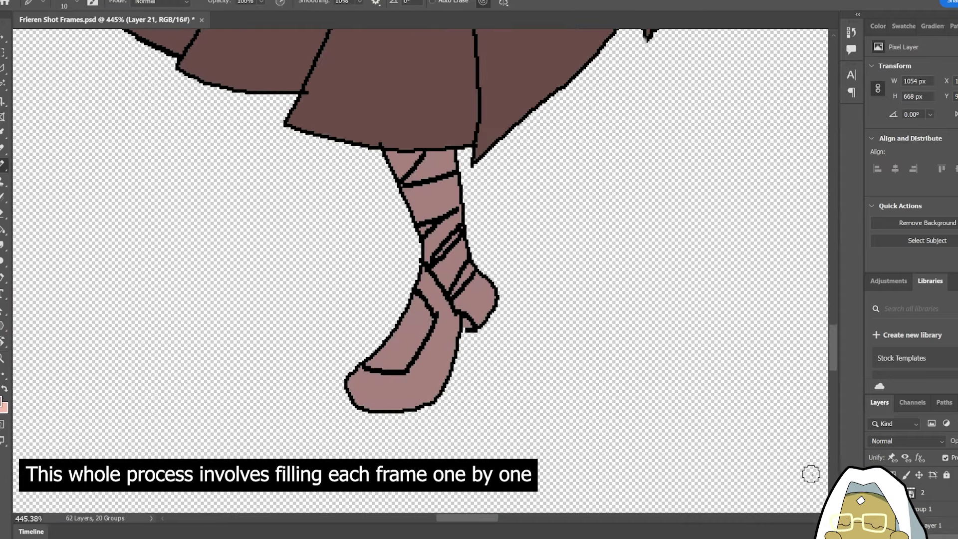
scroll(539, 301, down, 2)
key(b)
scroll(492, 346, down, 3)
scroll(492, 346, up, 3)
scroll(549, 399, up, 2)
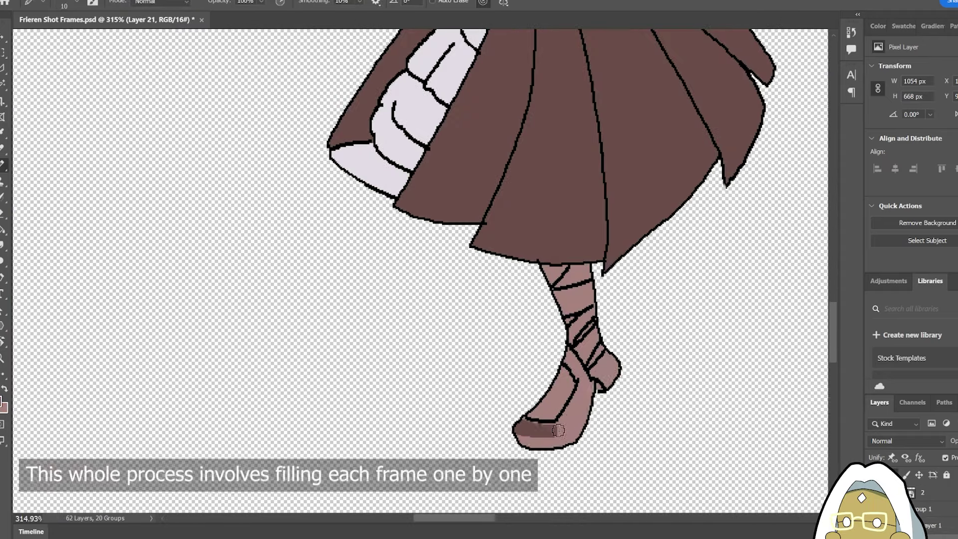
drag(530, 425, 609, 355)
drag(572, 299, 549, 272)
scroll(549, 272, down, 5)
- Save the coloured PSD and move to frame 20 of the animation
key(ctrl+s)
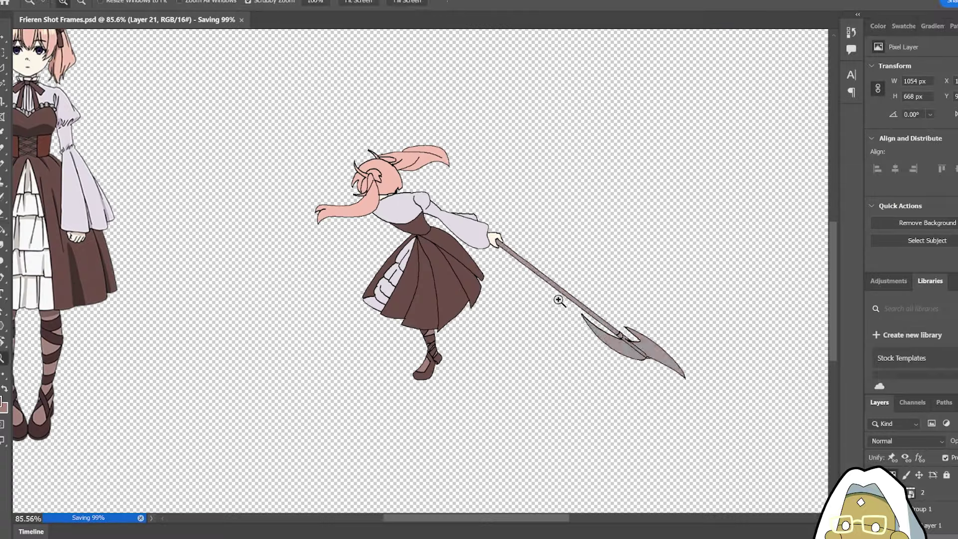
key(i)
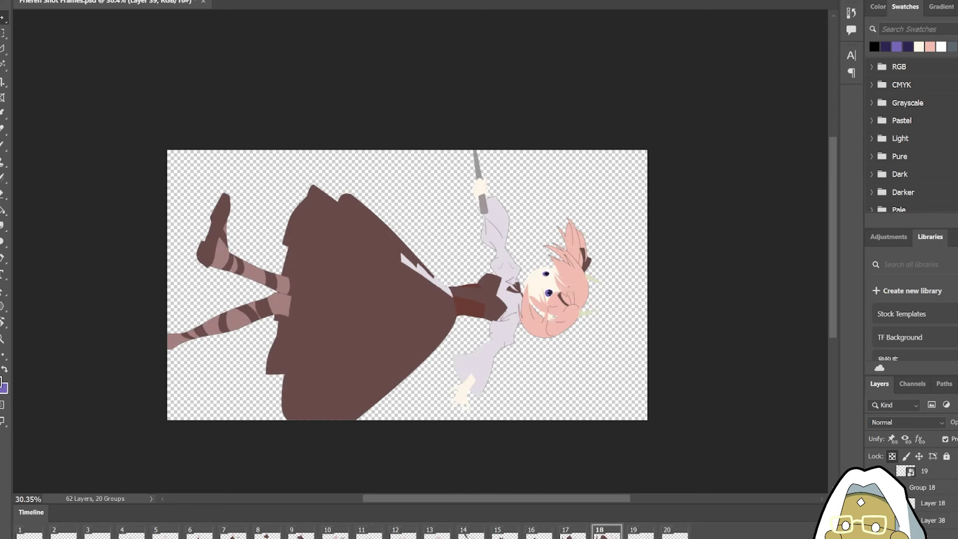
click(940, 515)
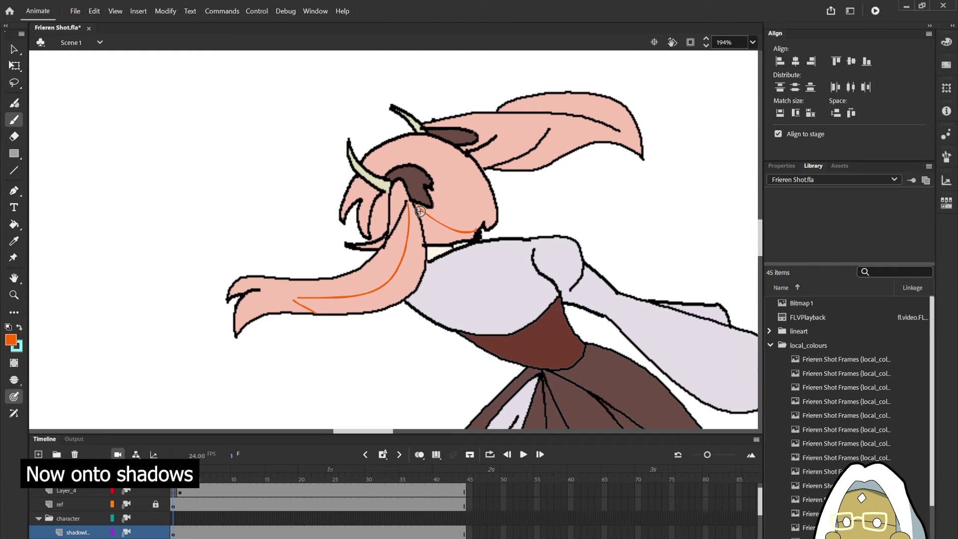
- Draw orange shadow guidelines across the upper hair and the right sleeve
scroll(420, 211, up, 1)
drag(452, 191, 543, 185)
scroll(383, 199, down, 5)
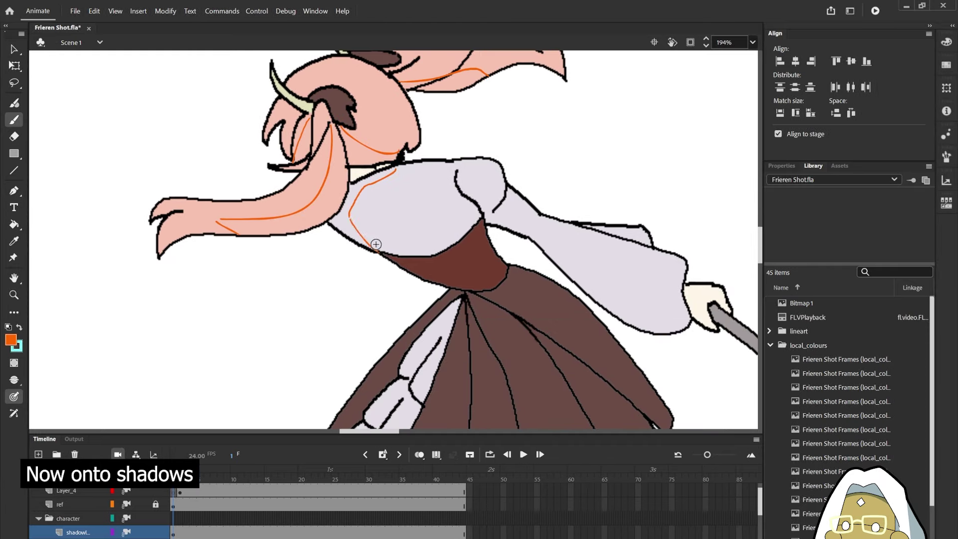
drag(438, 271, 313, 239)
mouse_move(442, 182)
mouse_down()
mouse_move(542, 223)
mouse_move(540, 238)
mouse_up()
drag(468, 286, 513, 183)
- Add guidelines along the skirt folds and inside the sleeve, then return to frame 1
scroll(513, 183, down, 2)
drag(542, 242, 479, 157)
scroll(479, 157, down, 2)
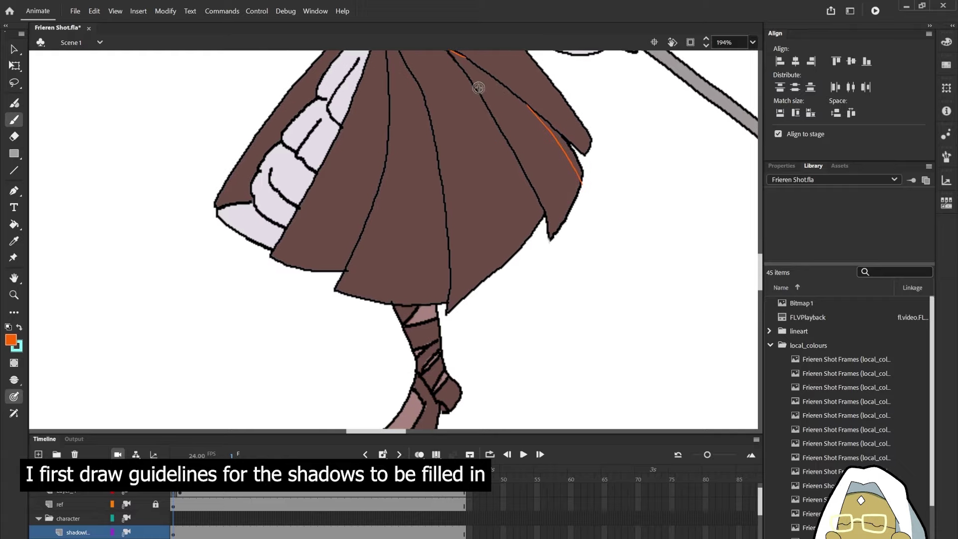
scroll(479, 86, left, 2)
scroll(394, 285, up, 3)
scroll(394, 285, left, 2)
drag(421, 202, 452, 159)
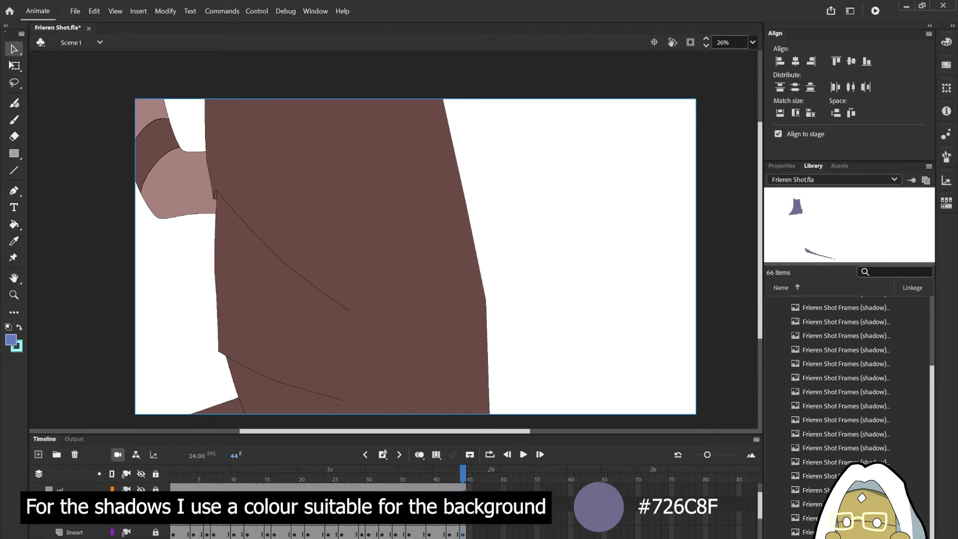
click(174, 480)
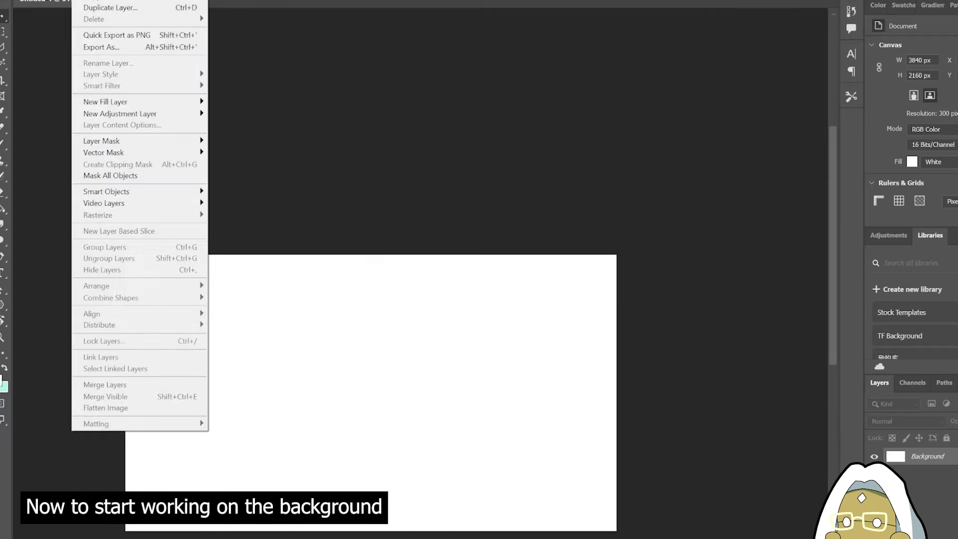
- Create Artboard 2 and position the castle background image on it
click(592, 141)
click(609, 143)
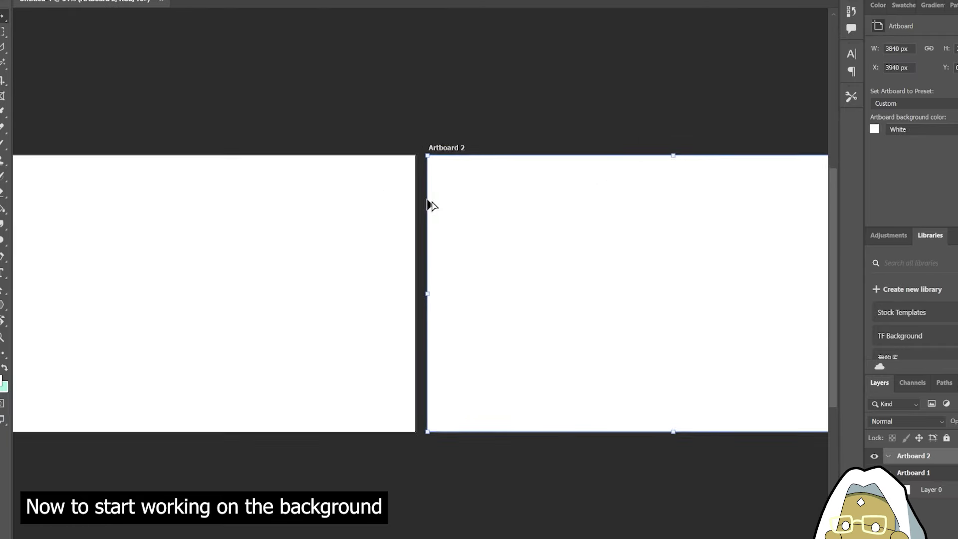
drag(562, 365, 698, 303)
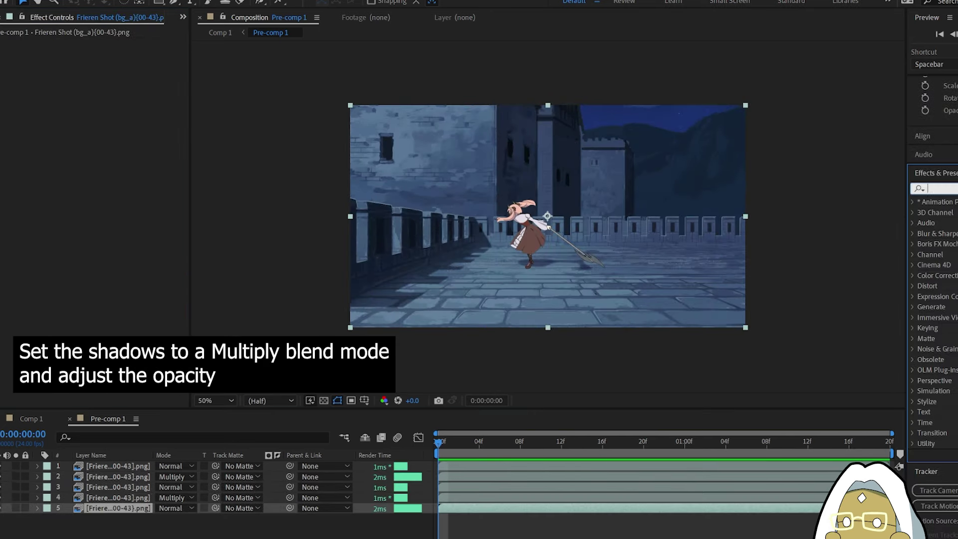
- Set a Blur Radius keyframe on the background's lens blur later in the shot and preview it
key(e)
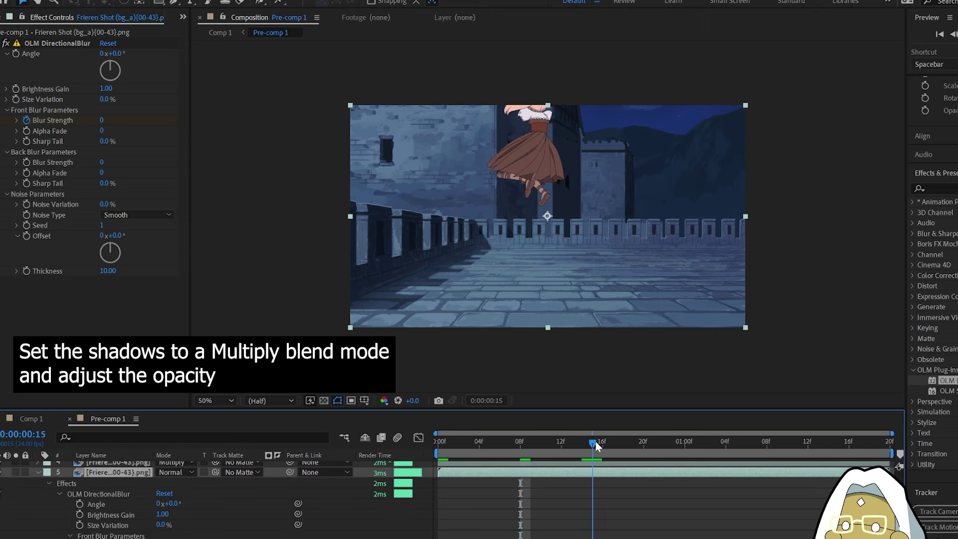
mouse_move(594, 444)
mouse_down()
mouse_move(698, 451)
mouse_move(859, 439)
mouse_up()
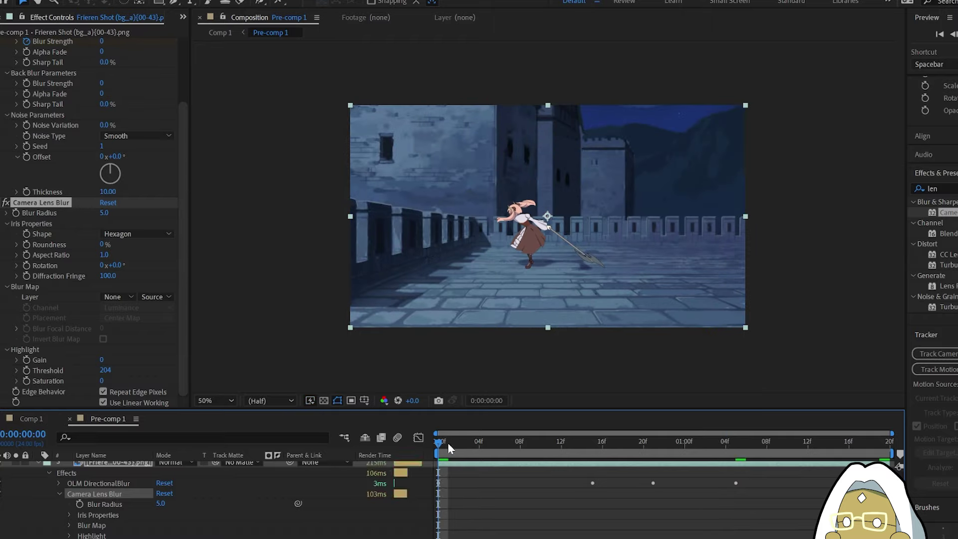
click(80, 504)
key(space)
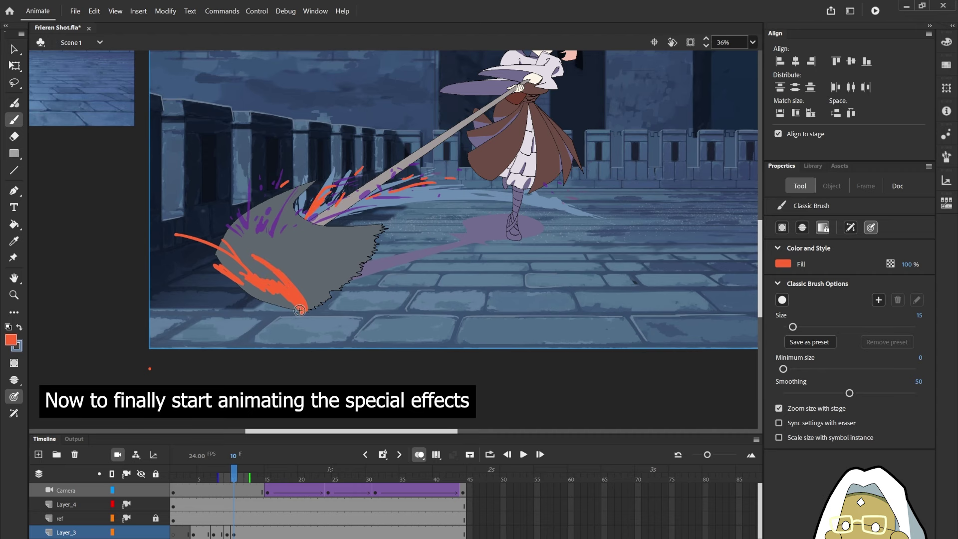
- Erase and repaint parts of the orange and purple spark effects around the halberd blade
key(e)
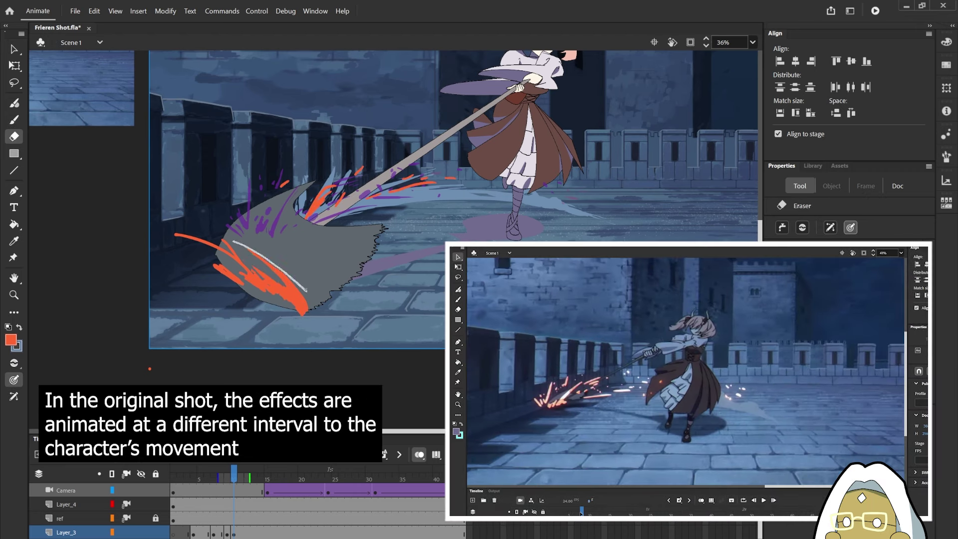
key(b)
scroll(292, 308, up, 3)
scroll(324, 285, up, 2)
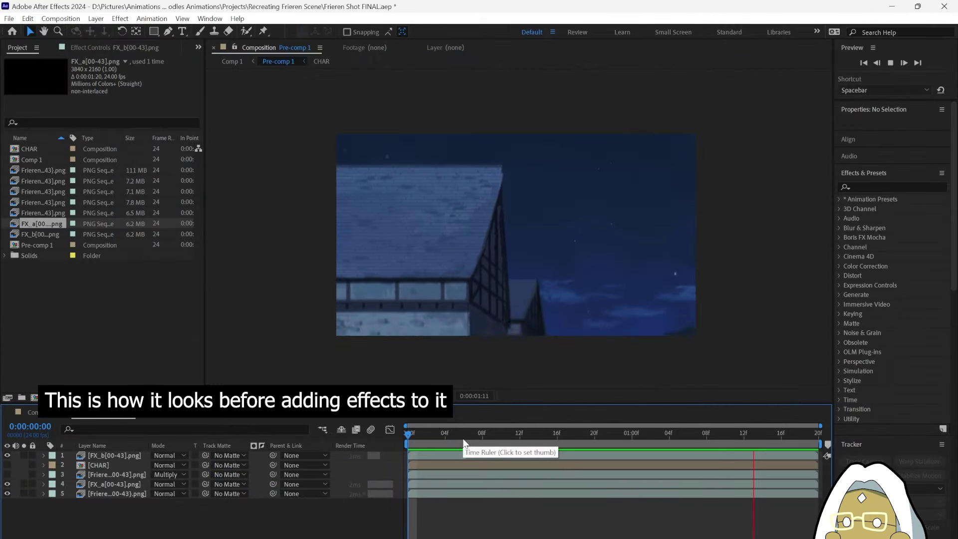
- Apply Camera Lens Blur to the FX_a dust-trail layer with Blur Radius 7
key(space)
click(92, 485)
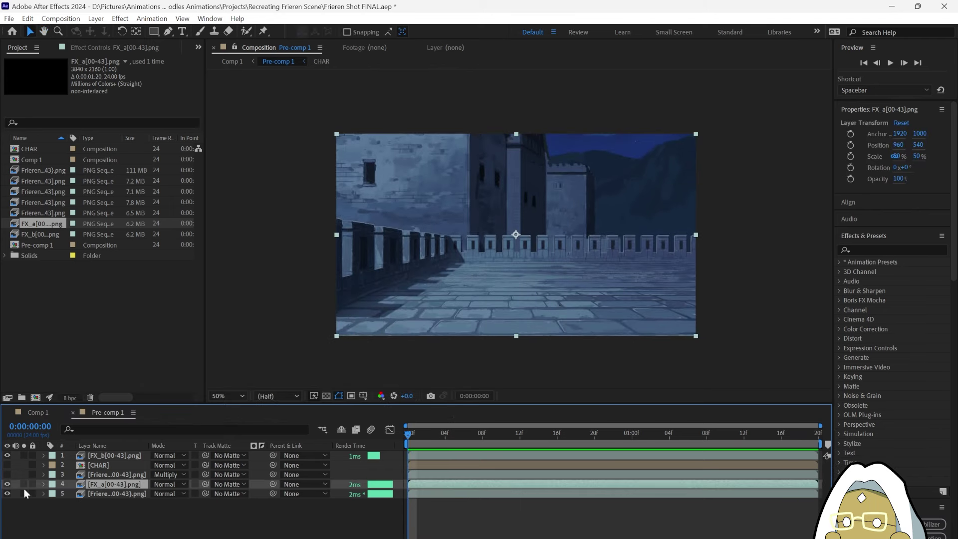
text(len)
double_click(888, 272)
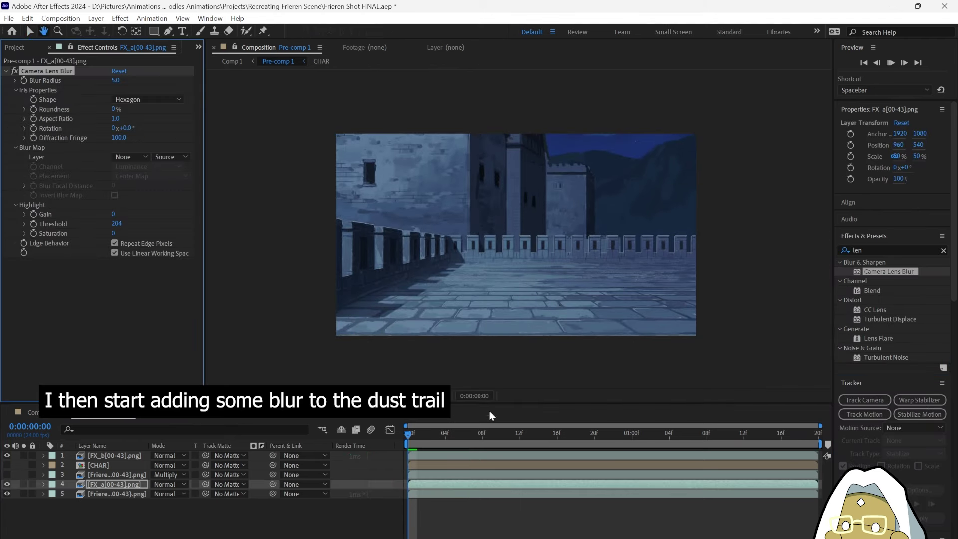
click(115, 80)
text(7)
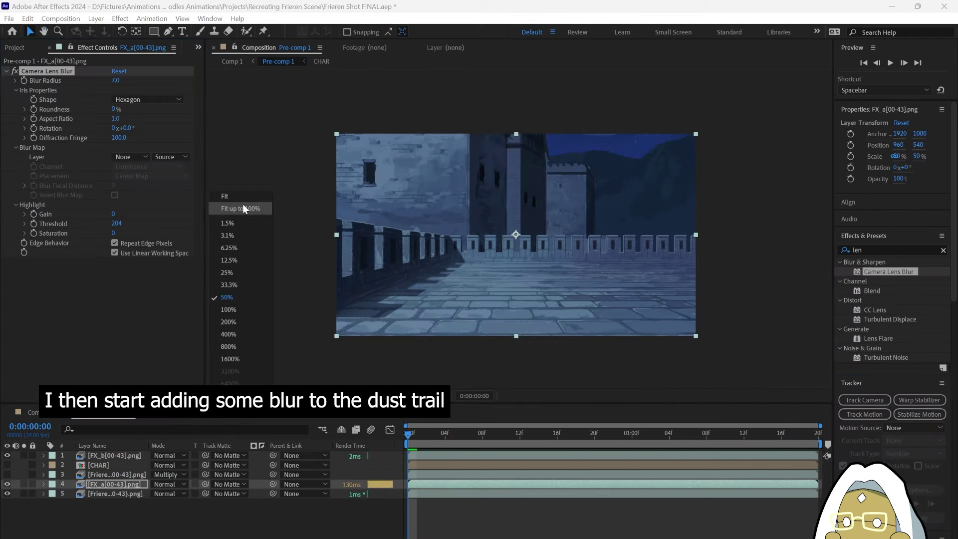
- Enlarge the preview, play the shot and scrub to a later frame to check the sparks
click(245, 208)
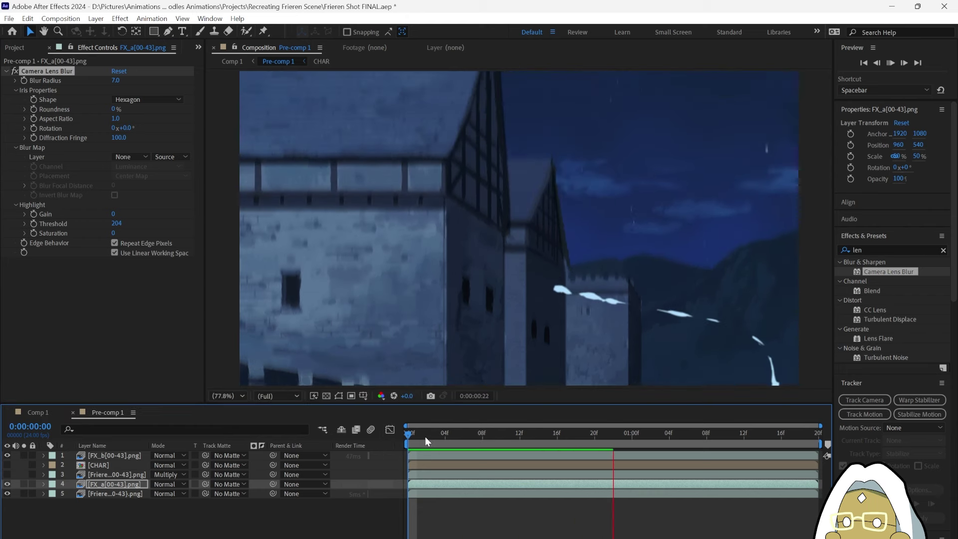
key(space)
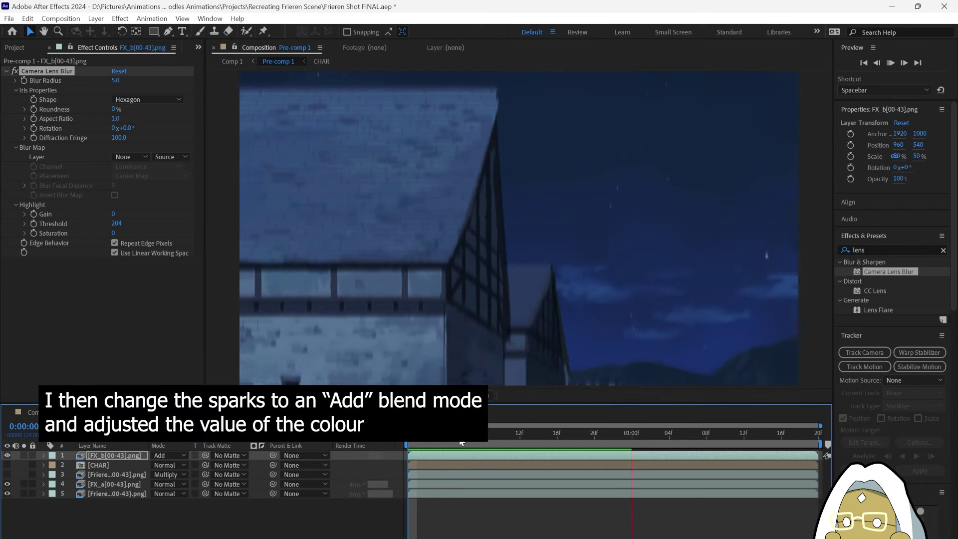
key(space)
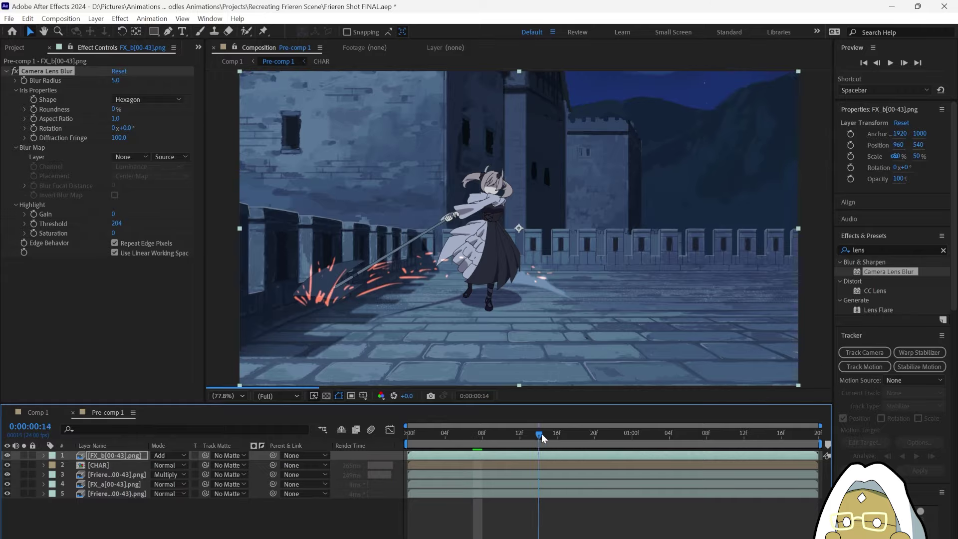
drag(541, 434, 575, 436)
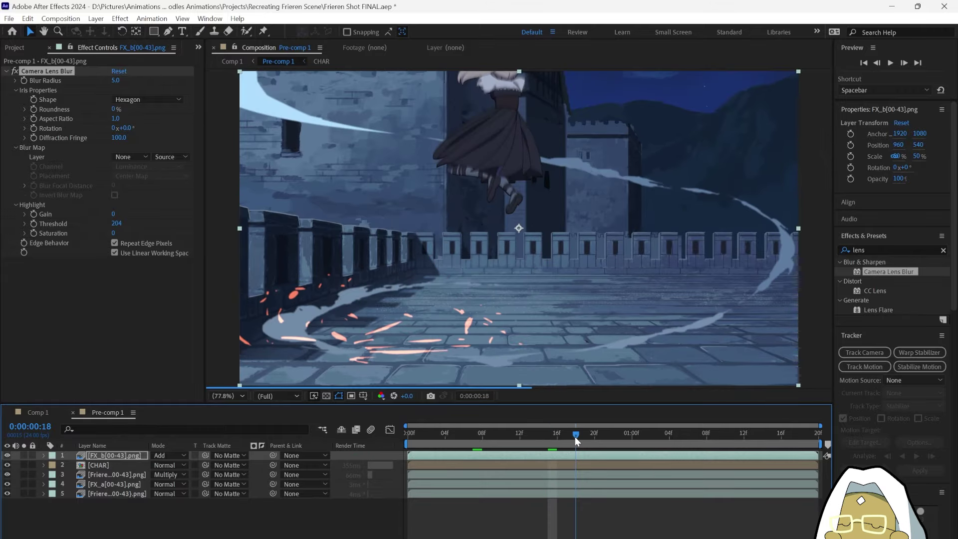